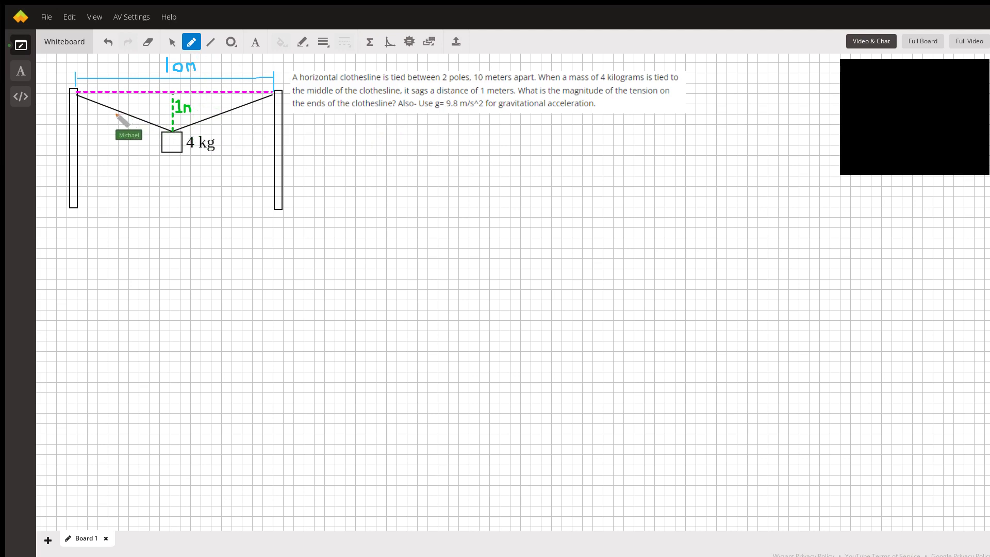
In orange, write T beside the left and right ropes and draw a downward mg arrow under the 4 kg box.
mouse_move(100, 114)
left_mouse_down()
mouse_move(117, 114)
mouse_move(106, 134)
left_mouse_up()
mouse_move(228, 115)
left_mouse_down()
mouse_move(242, 114)
mouse_move(236, 130)
left_mouse_up()
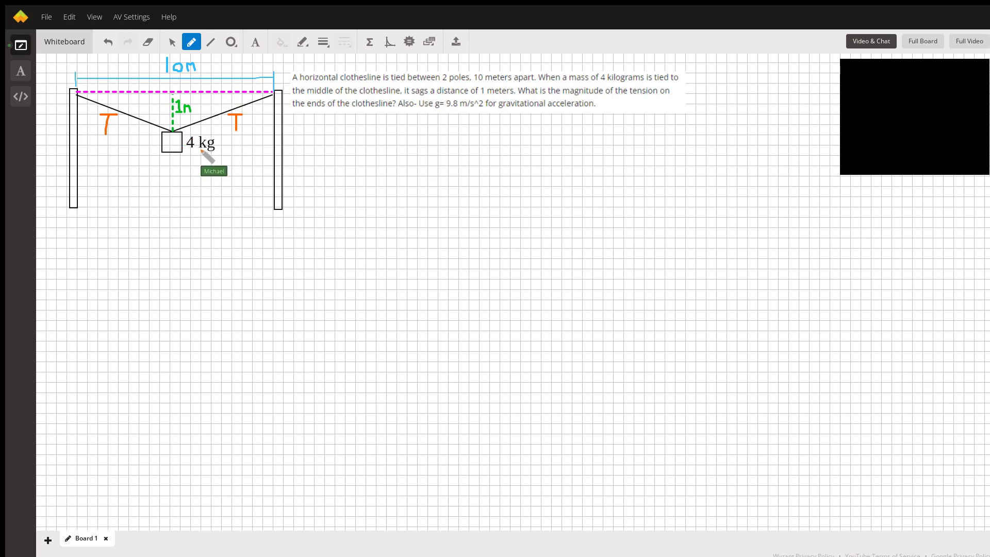
left_click_drag(172, 150, 171, 186)
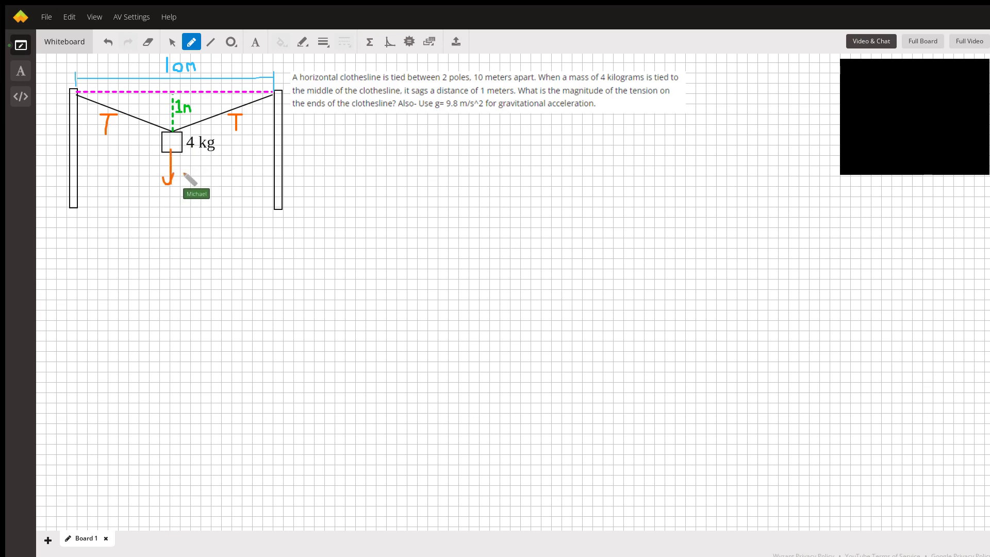
left_click_drag(165, 180, 195, 180)
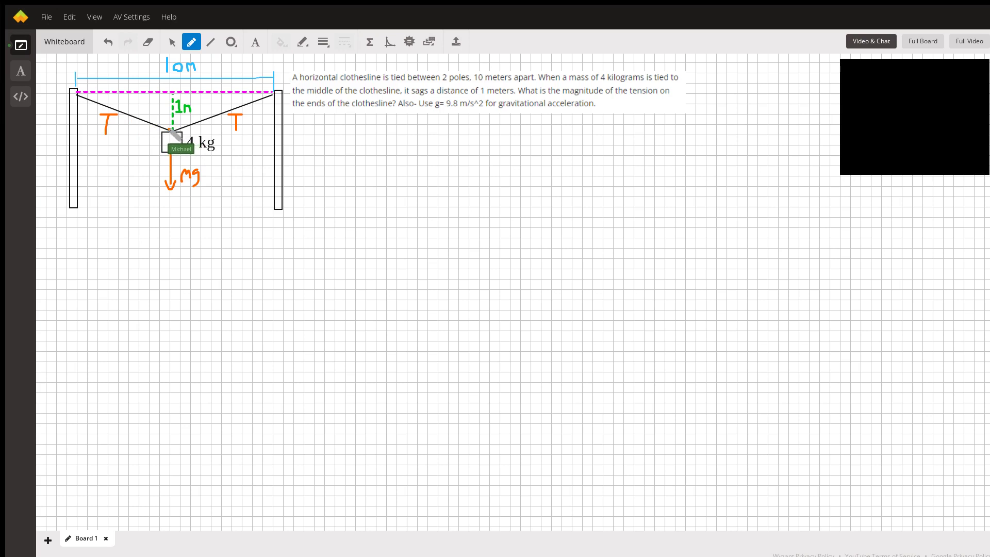
Undo the stray upward Ty arrow above the box, then write Ty = mg/2 = in orange right of the diagram.
mouse_move(175, 136)
left_mouse_down()
mouse_move(171, 106)
mouse_move(172, 124)
mouse_move(157, 122)
left_mouse_up()
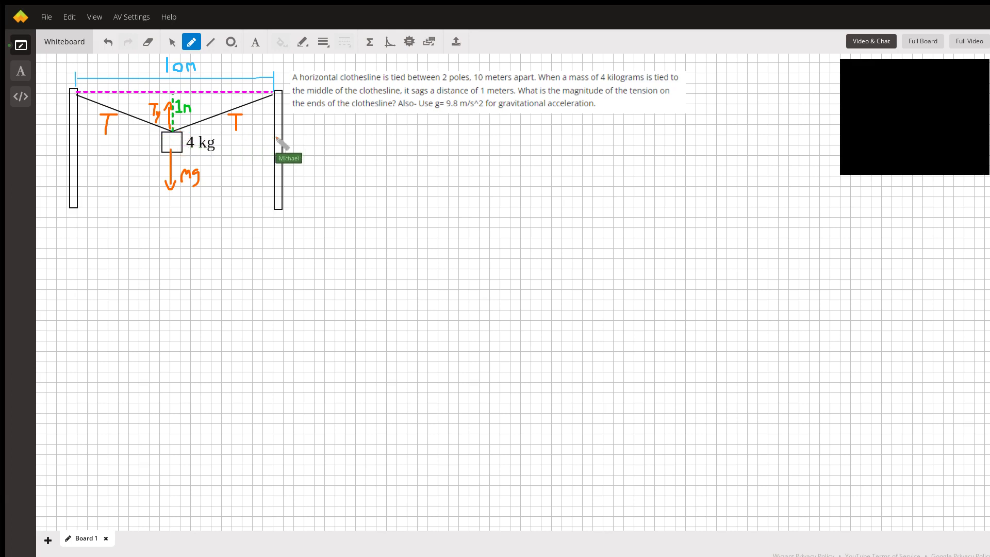
key("ctrl+z")
key("ctrl+z")
key("ctrl+z")
mouse_move(313, 150)
left_mouse_down()
mouse_move(313, 174)
mouse_move(322, 149)
mouse_move(324, 173)
left_mouse_up()
mouse_move(327, 167)
left_mouse_down()
mouse_move(322, 180)
mouse_move(368, 147)
mouse_move(381, 159)
left_mouse_up()
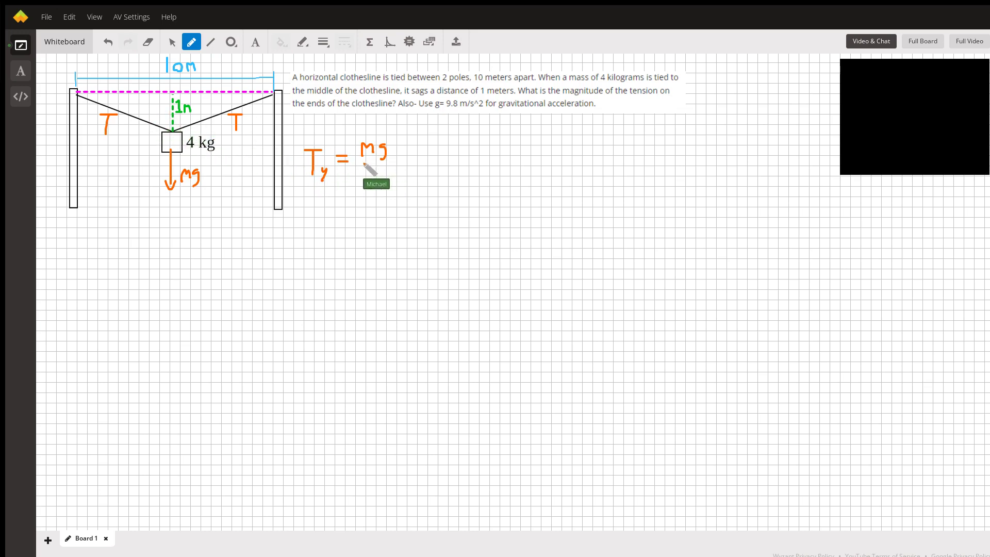
mouse_move(360, 162)
left_mouse_down()
mouse_move(395, 161)
mouse_move(376, 178)
left_mouse_up()
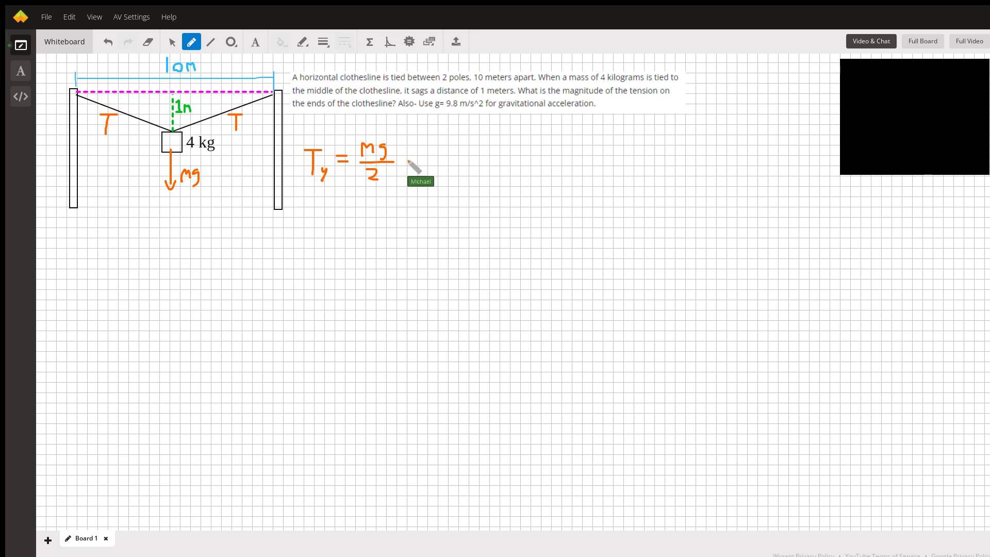
mouse_move(402, 155)
left_mouse_down()
mouse_move(442, 171)
mouse_move(492, 154)
left_mouse_up()
Write 19.6 N after the equals sign and mark the angle θ in magenta at the sag point.
left_click(450, 164)
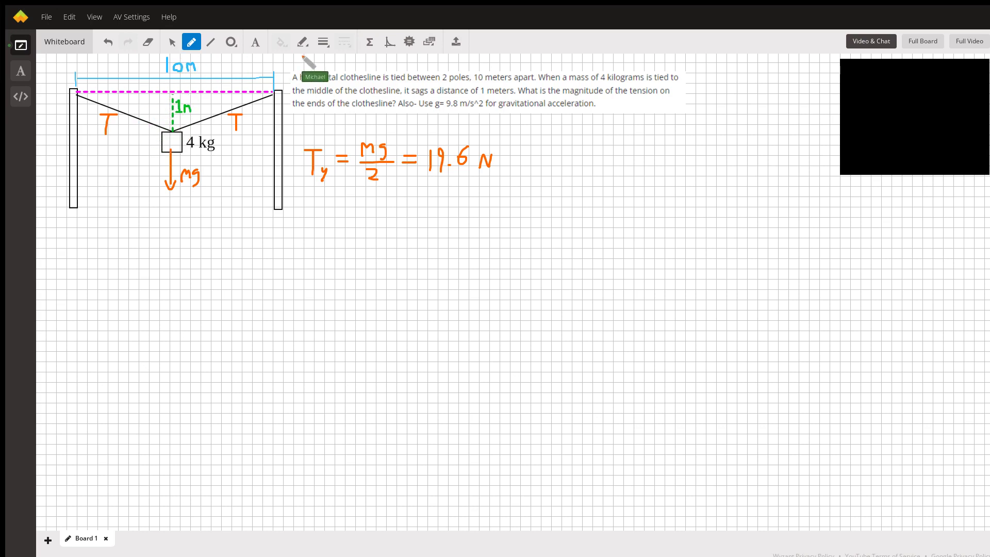
mouse_move(157, 124)
left_mouse_down()
mouse_move(171, 119)
mouse_move(159, 120)
left_mouse_up()
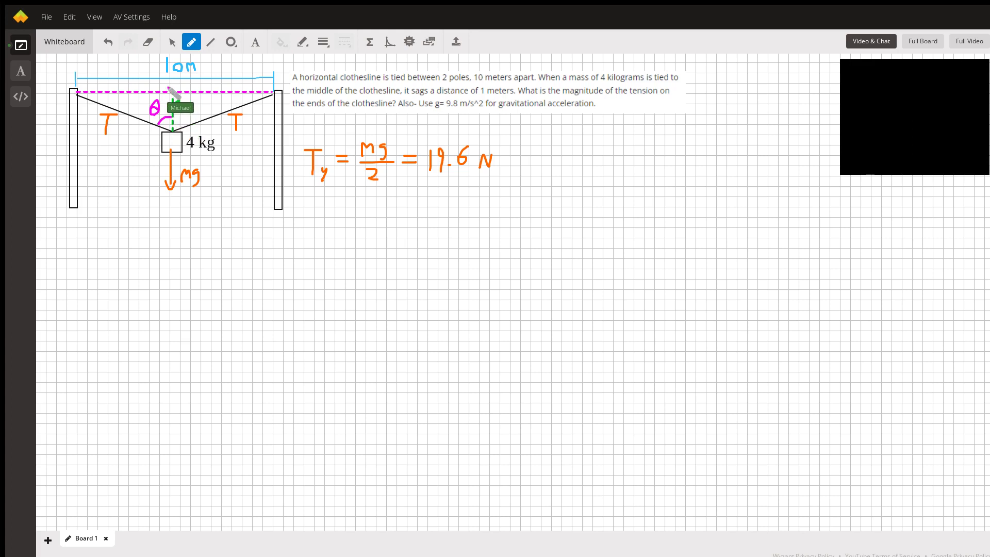
Write cos θ = Ty/T in magenta below the Ty result.
left_click_drag(178, 97, 191, 113)
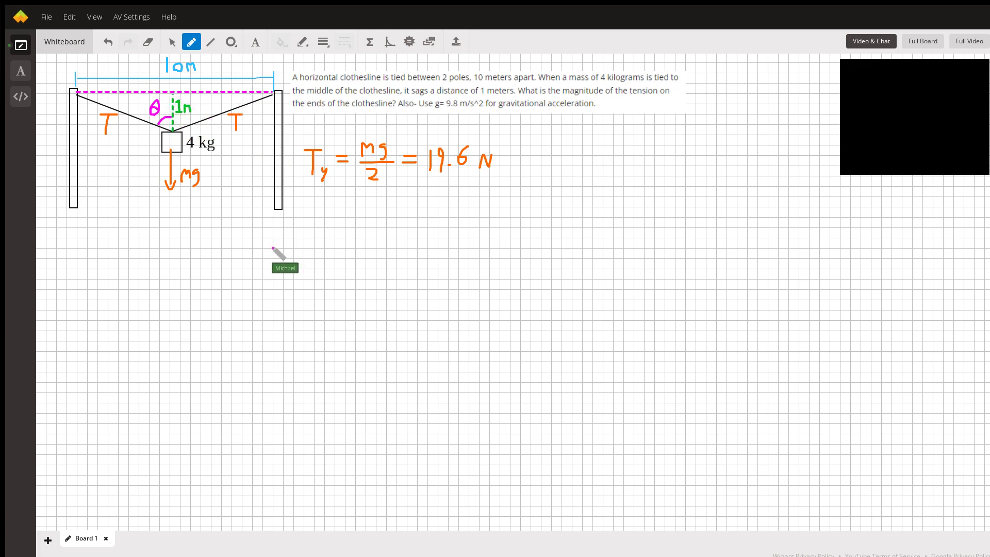
mouse_move(307, 238)
left_mouse_down()
mouse_move(305, 262)
mouse_move(361, 246)
left_mouse_up()
mouse_move(352, 250)
left_mouse_down()
mouse_move(392, 217)
mouse_move(383, 238)
mouse_move(394, 238)
left_mouse_up()
left_click_drag(397, 232, 385, 278)
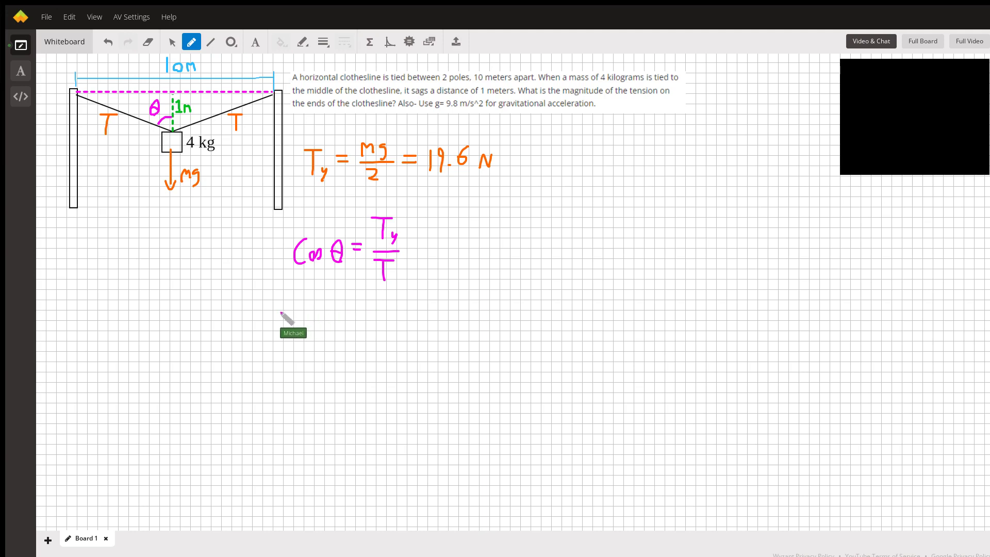
Write the rearranged equation T = Ty/cos θ beneath it.
left_click_drag(261, 309, 287, 309)
left_click_drag(274, 309, 274, 327)
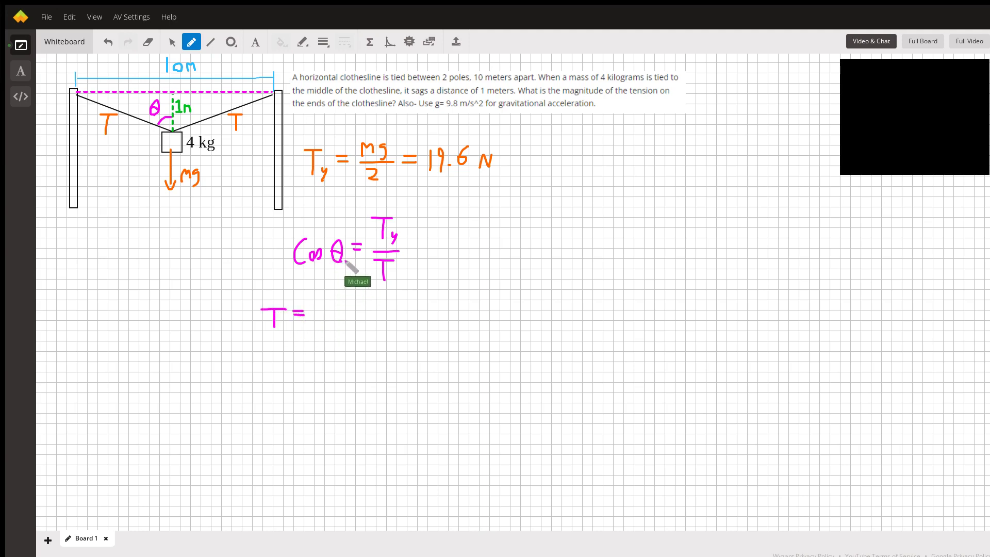
left_click_drag(325, 292, 341, 291)
mouse_move(332, 292)
left_mouse_down()
mouse_move(333, 307)
mouse_move(355, 314)
mouse_move(330, 335)
mouse_move(344, 335)
left_mouse_up()
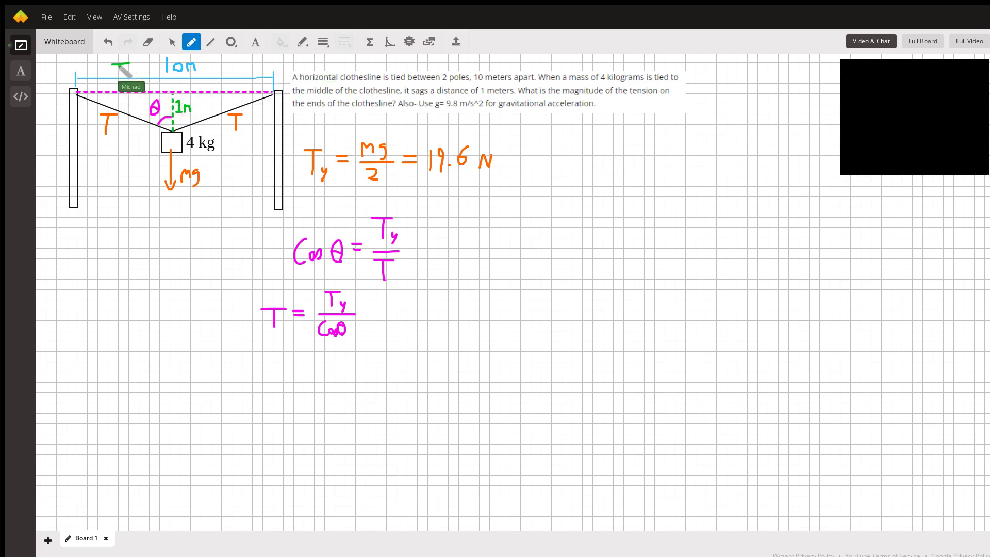
In green, label the left half span 5m with an underline and write tan θ = 5/1 below the left pole.
mouse_move(115, 65)
left_mouse_down()
mouse_move(113, 81)
mouse_move(140, 79)
left_mouse_up()
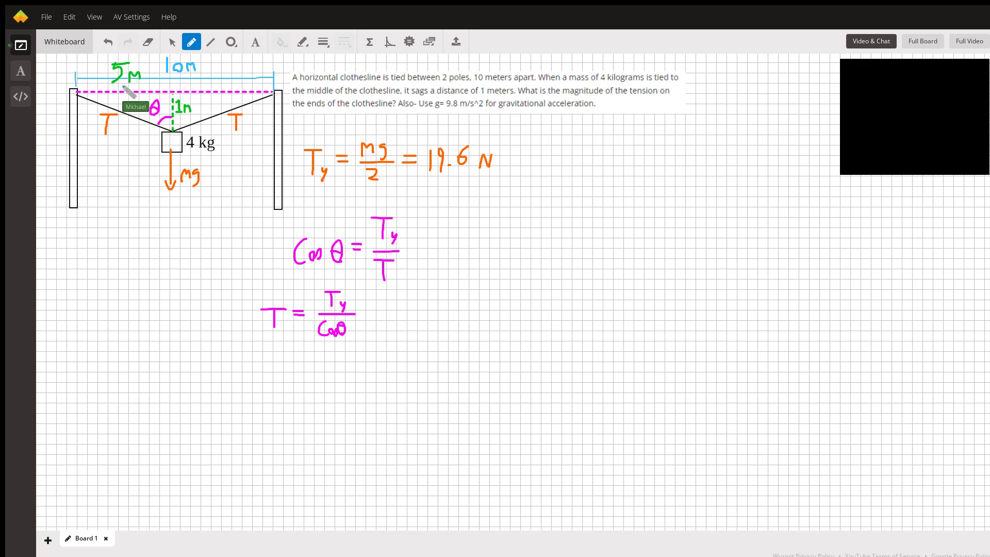
left_click_drag(82, 88, 173, 86)
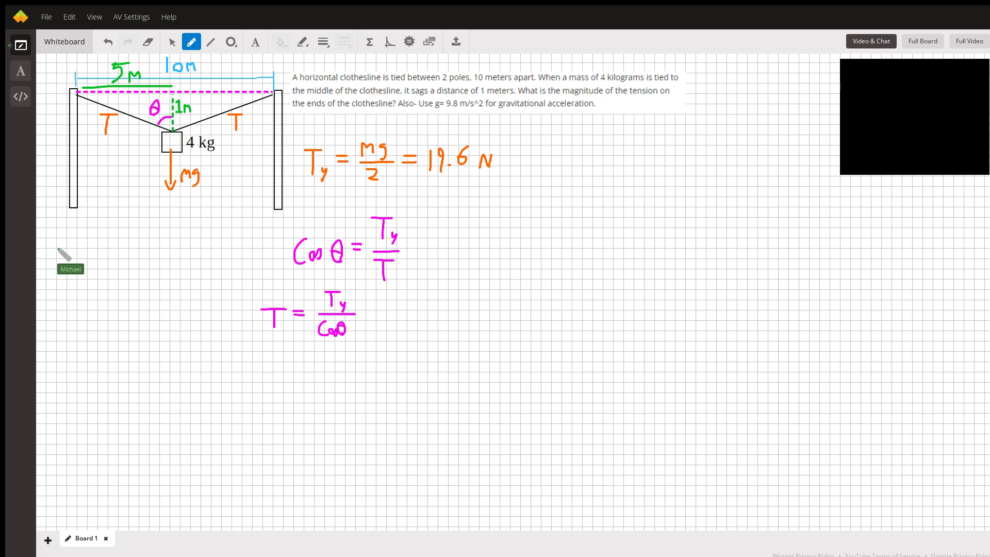
mouse_move(67, 243)
left_mouse_down()
mouse_move(120, 247)
mouse_move(139, 224)
mouse_move(133, 235)
mouse_move(146, 239)
mouse_move(134, 257)
left_mouse_up()
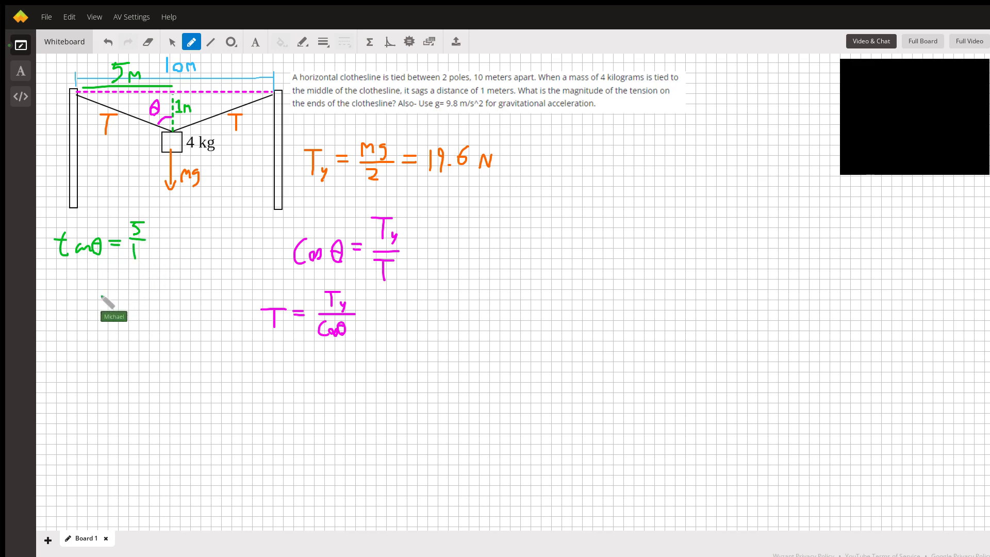
Write θ = tan⁻¹ 5 under the tan θ = 5/1 equation.
left_click_drag(73, 312, 115, 326)
mouse_move(108, 315)
left_mouse_down()
mouse_move(137, 320)
mouse_move(139, 301)
left_mouse_up()
left_click_drag(142, 296, 155, 318)
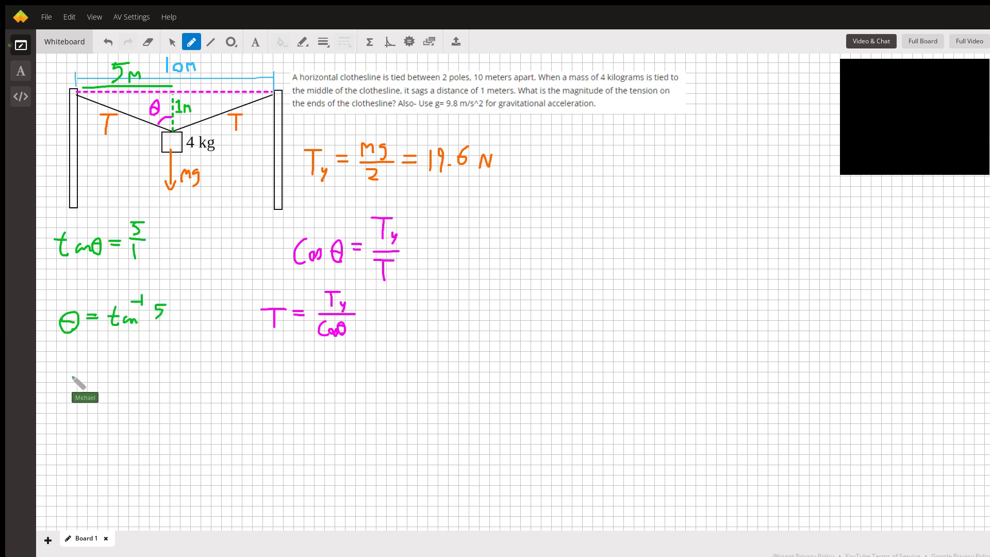
mouse_move(72, 362)
left_mouse_down()
mouse_move(62, 375)
mouse_move(91, 364)
left_mouse_up()
Write θ = 78.7° on the line beneath it.
left_click_drag(83, 369, 92, 369)
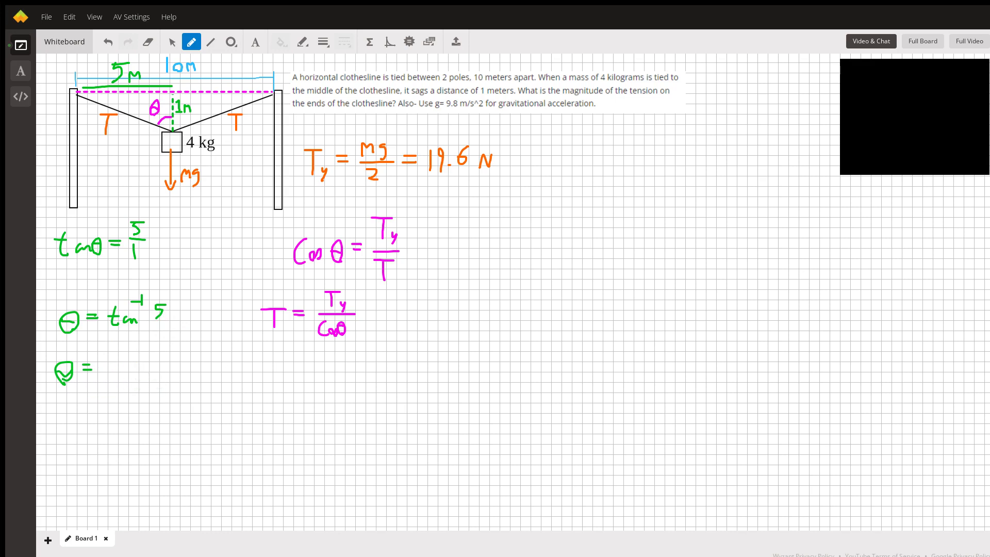
mouse_move(100, 357)
left_mouse_down()
mouse_move(104, 375)
mouse_move(118, 359)
mouse_move(135, 370)
left_mouse_up()
left_click(124, 368)
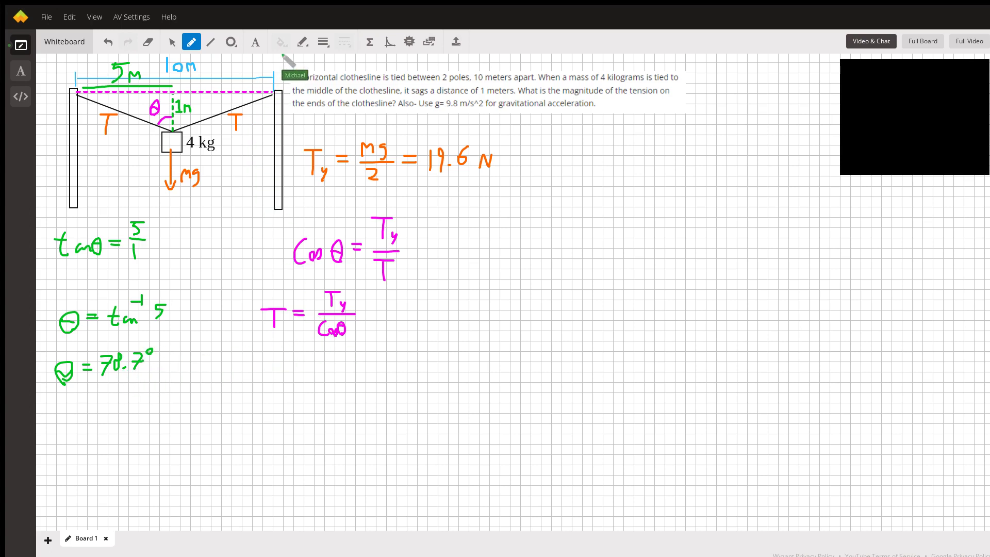
Write T = 100 N in green directly under T = Ty/cos θ.
mouse_move(258, 376)
left_mouse_down()
mouse_move(281, 378)
mouse_move(265, 407)
mouse_move(304, 383)
left_mouse_up()
left_click_drag(292, 391, 305, 392)
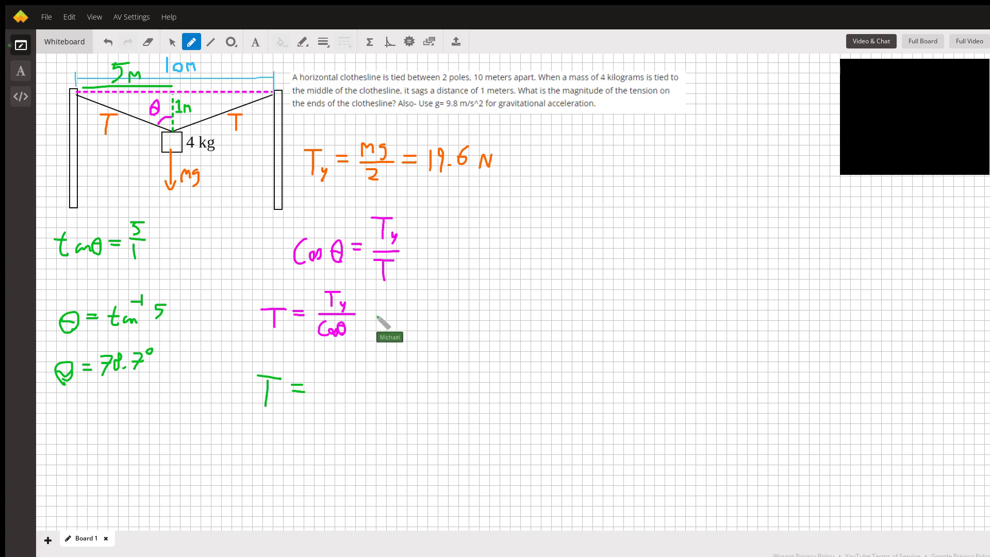
mouse_move(321, 373)
left_mouse_down()
mouse_move(321, 403)
mouse_move(393, 381)
left_mouse_up()
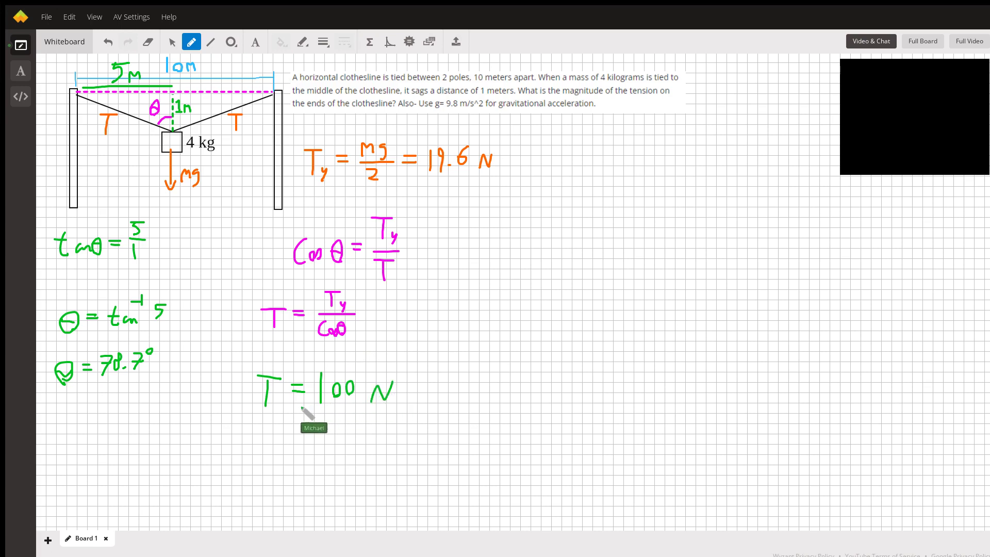